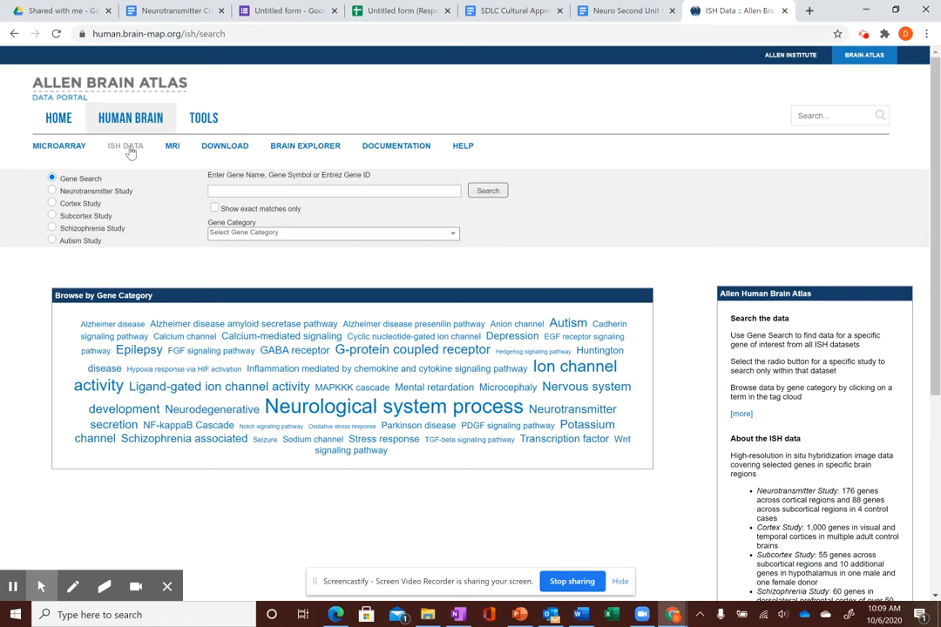
Step: Switch the ISH search to the Neurotransmitter Study and view its gene categories
left_click(320, 233)
scroll(244, 403, "down", 3)
scroll(253, 397, "down", 3)
scroll(261, 385, "down", 3)
scroll(249, 349, "down", 3)
scroll(248, 349, "down", 2)
left_click(96, 191)
left_click(520, 226)
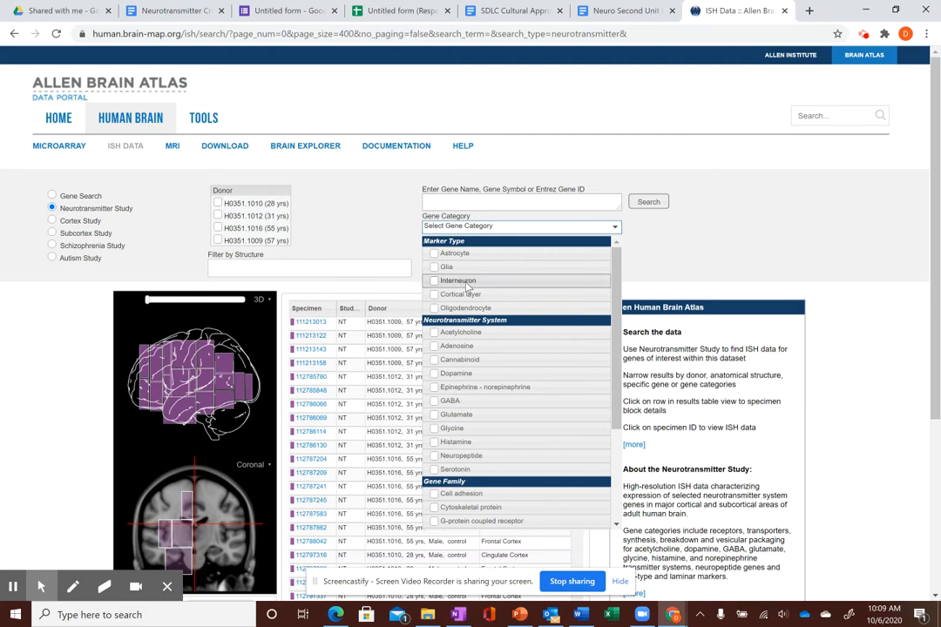
scroll(468, 301, "down", 3)
scroll(468, 331, "down", 2)
Step: Move the ISH search through the Schizophrenia Study to the Autism Study
left_click(50, 247)
left_click(431, 225)
left_click(51, 245)
Step: Filter the all-genes search to the Anion channel category and select the first specimen result
left_click(52, 182)
left_click(332, 233)
left_click(233, 290)
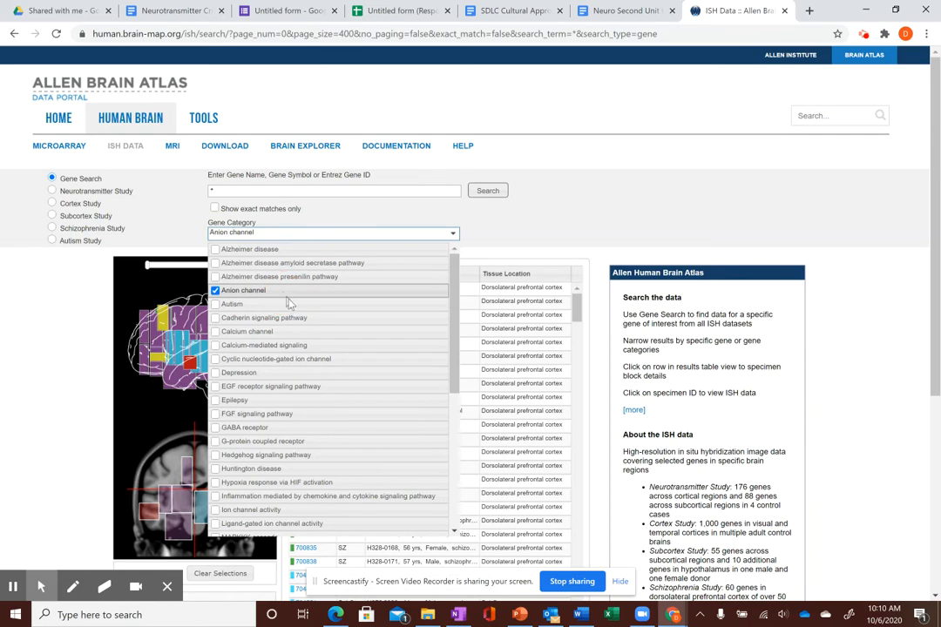
left_click(440, 209)
left_click(401, 287)
Step: Open the CLCN2 specimen's detail page in a new tab from its ID link
left_click(307, 303)
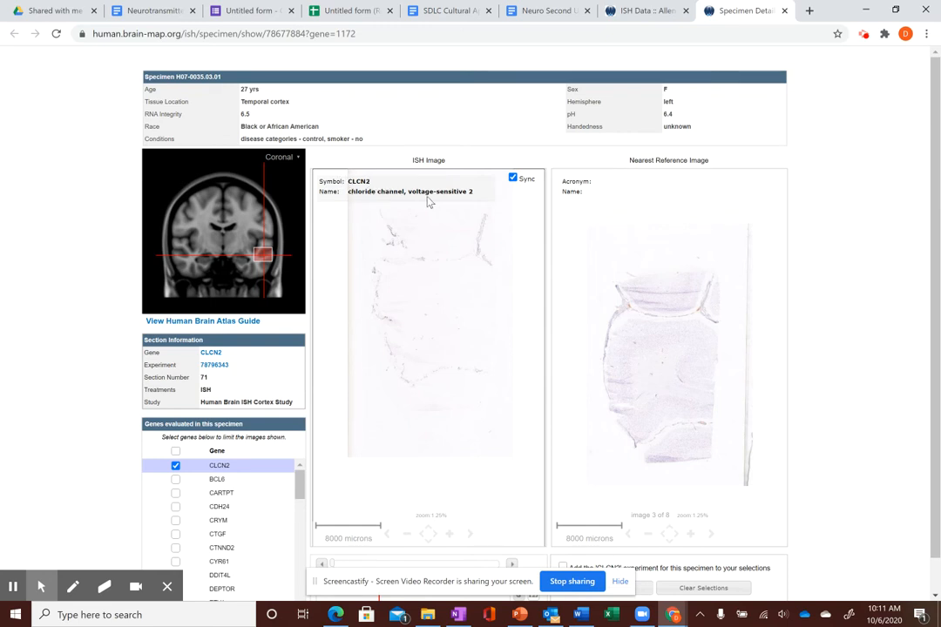
scroll(432, 376, "up", 1)
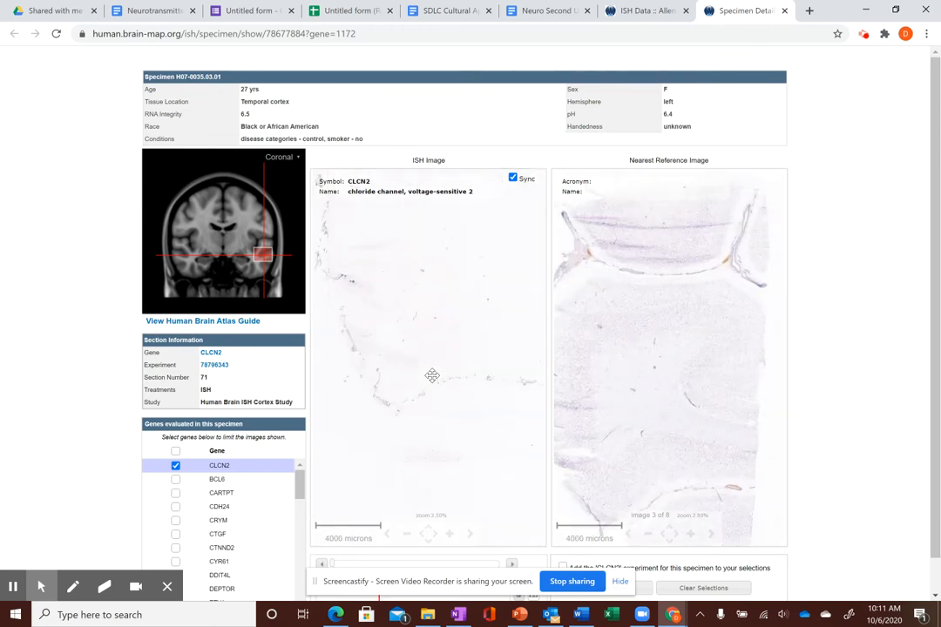
scroll(432, 377, "up", 1)
scroll(433, 376, "up", 1)
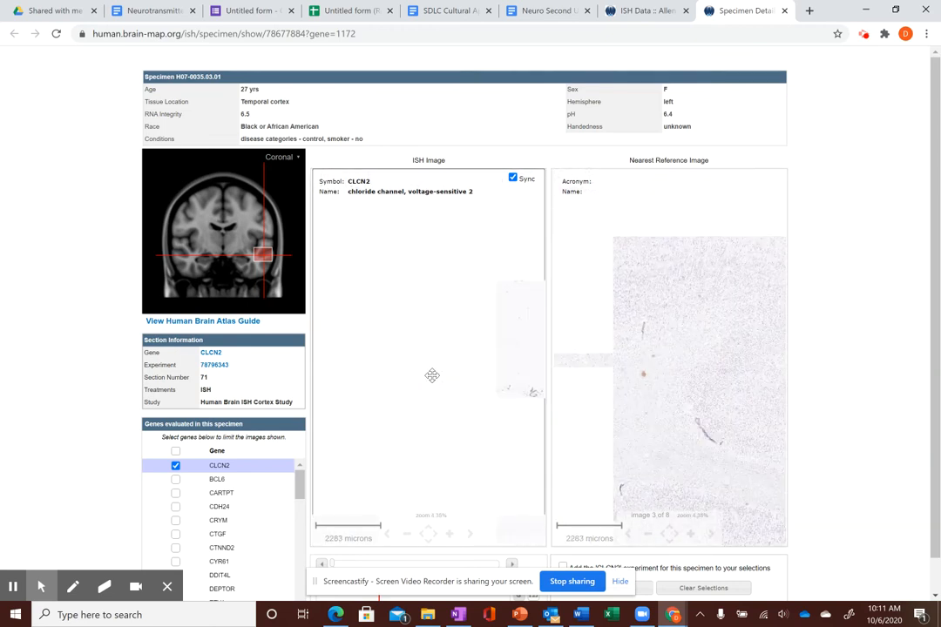
Step: Zoom and pan the synced CLCN2 ISH image until the darkly stained cells fill the view
left_click_drag(424, 400, 503, 442)
scroll(429, 325, "up", 1)
left_click_drag(388, 318, 443, 436)
scroll(412, 340, "up", 1)
scroll(411, 340, "up", 1)
scroll(411, 340, "up", 1)
left_click_drag(411, 340, 467, 385)
scroll(467, 385, "up", 2)
scroll(478, 385, "up", 1)
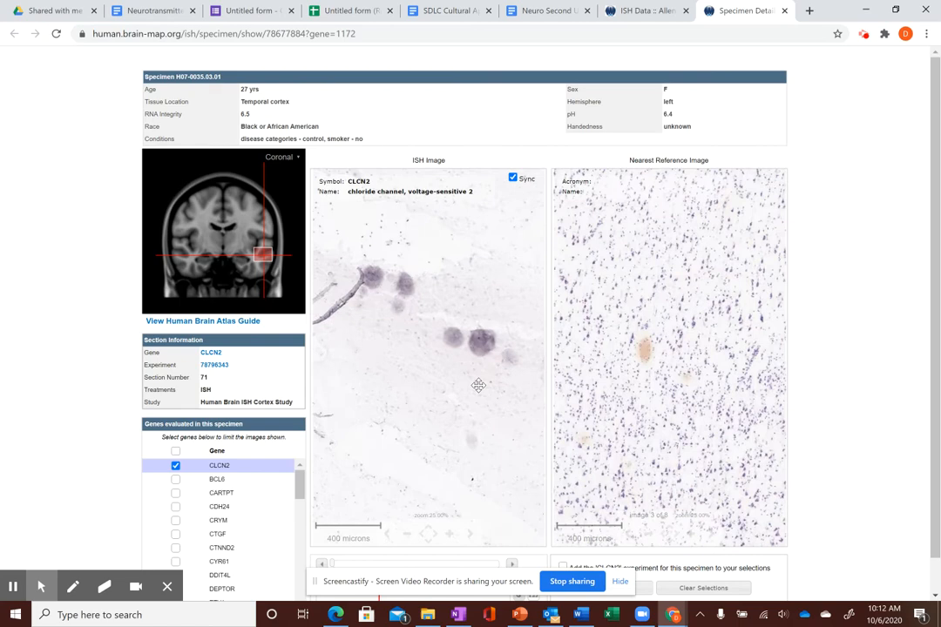
scroll(479, 386, "up", 1)
left_click_drag(478, 385, 372, 395)
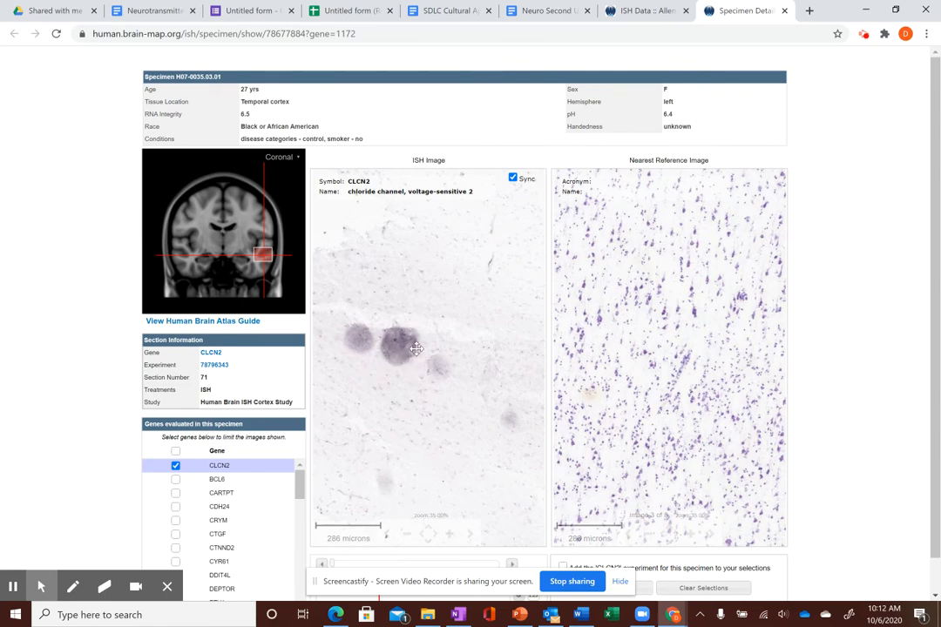
scroll(490, 325, "down", 1)
scroll(475, 296, "down", 1)
left_click_drag(472, 292, 446, 453)
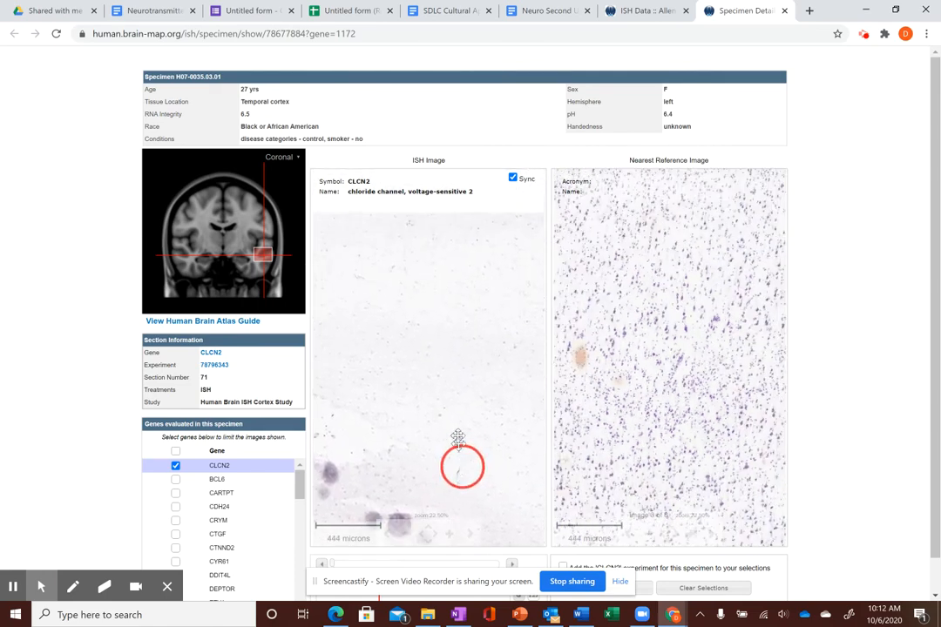
scroll(423, 336, "up", 2)
scroll(423, 336, "up", 2)
scroll(422, 336, "up", 1)
scroll(423, 336, "up", 1)
scroll(422, 335, "up", 1)
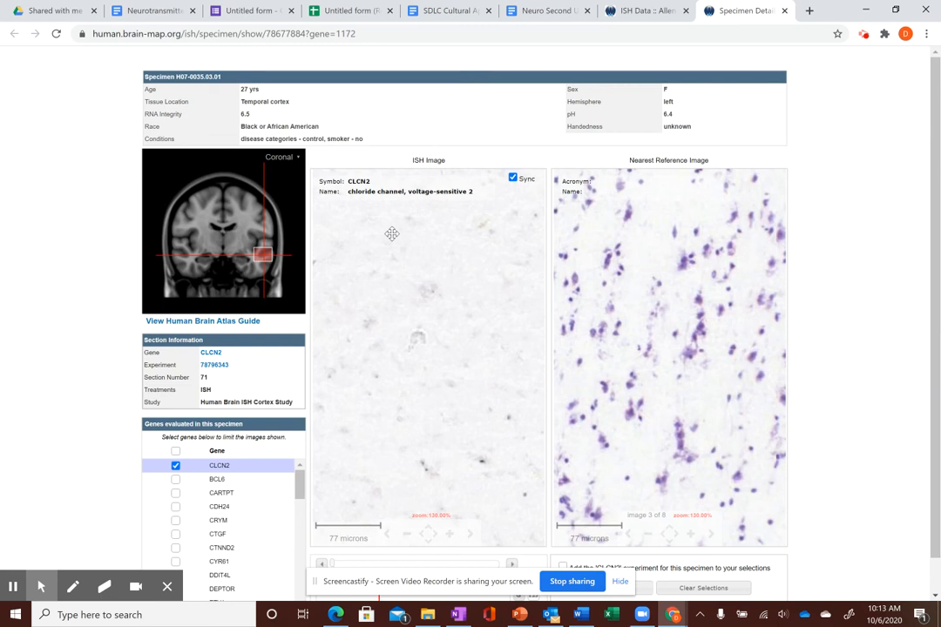